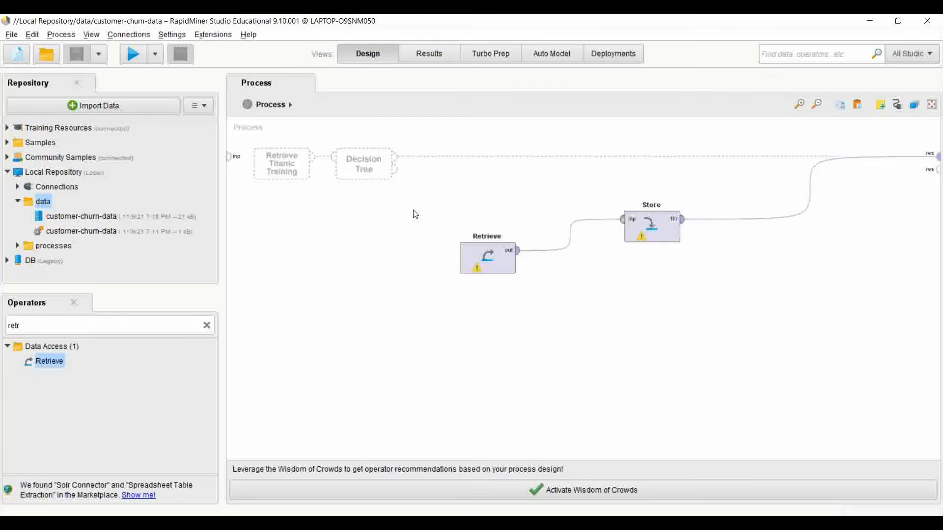
# Start importing customer-churn-data.xlsx from the computer's Desktop folder and proceed to the cell selection.
pyautogui.click(114, 105)
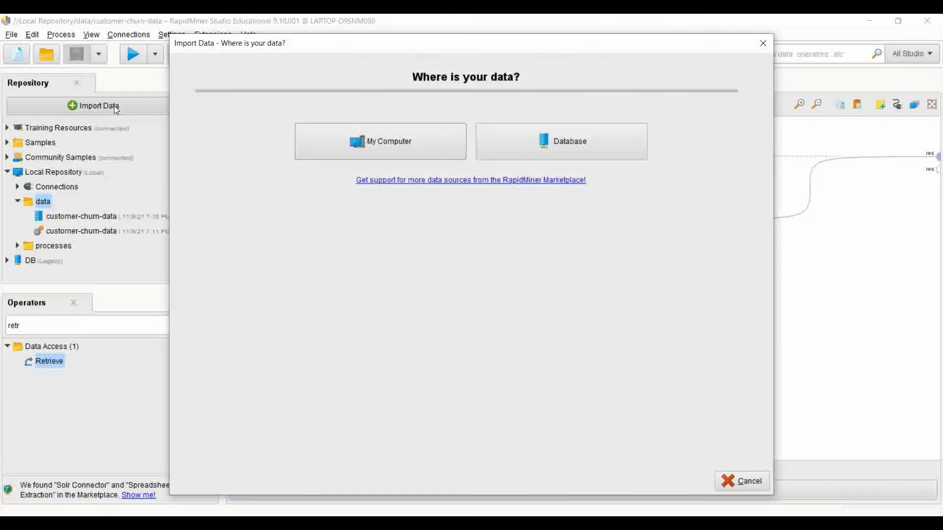
pyautogui.click(365, 141)
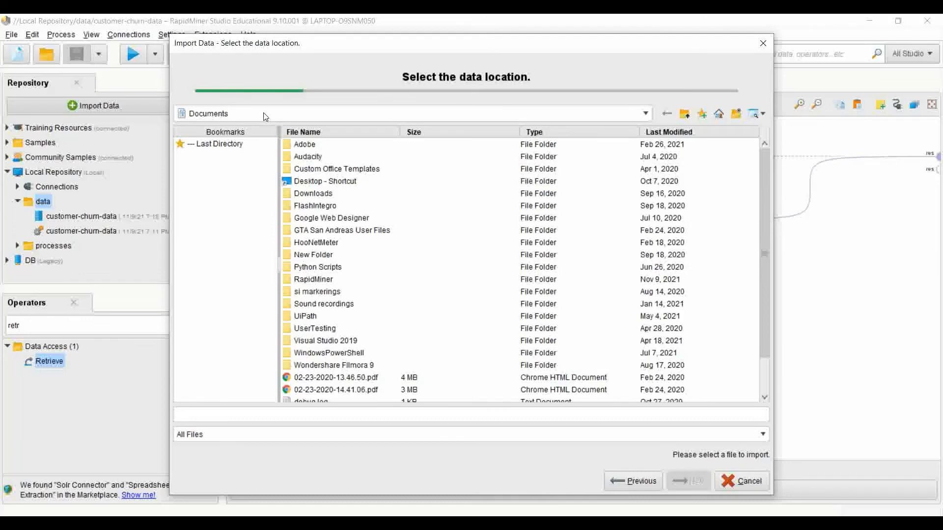
pyautogui.click(264, 114)
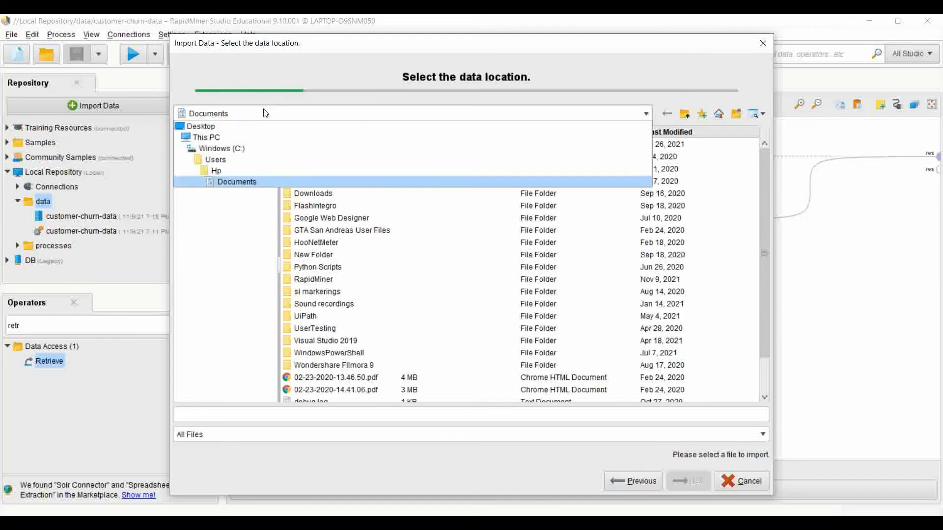
pyautogui.click(216, 137)
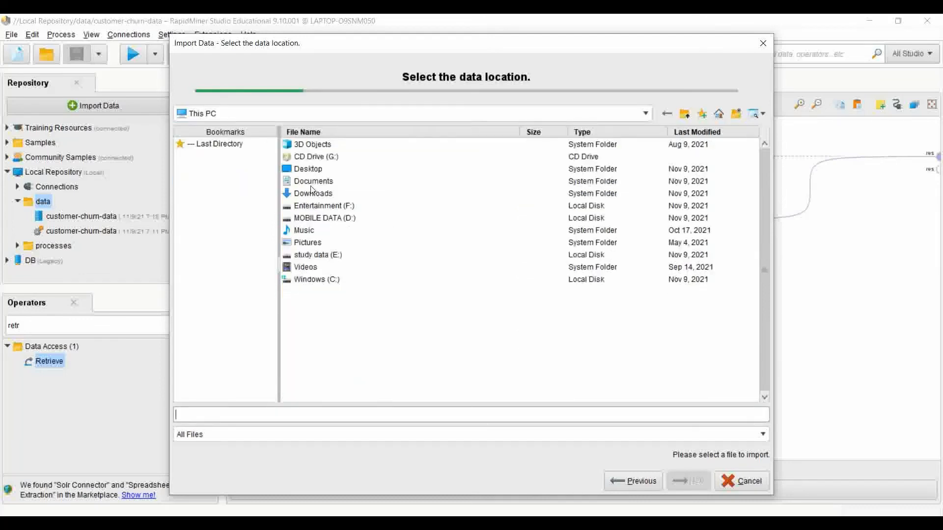
pyautogui.doubleClick(306, 169)
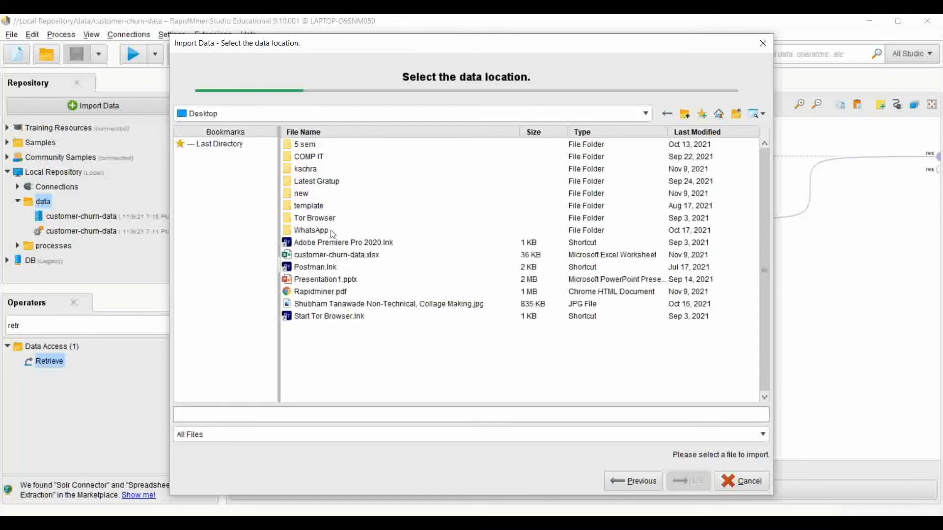
pyautogui.click(342, 258)
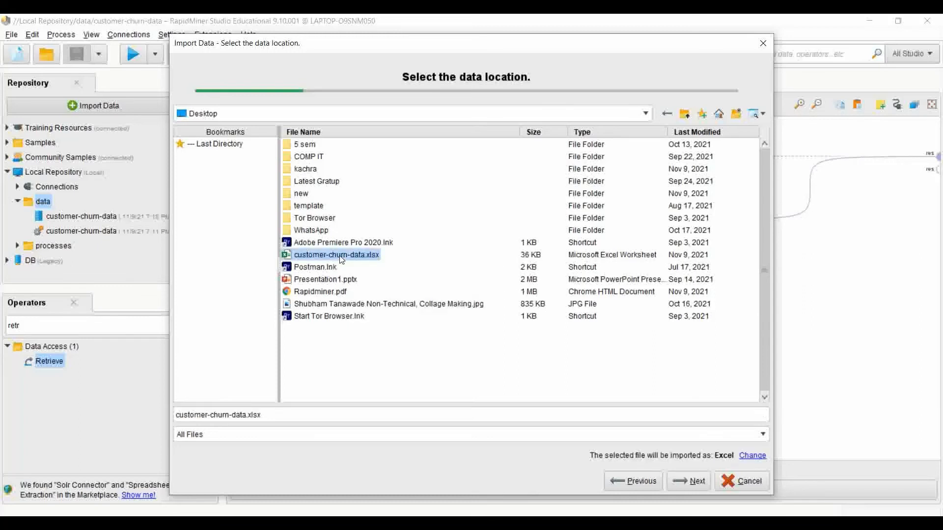
pyautogui.click(698, 484)
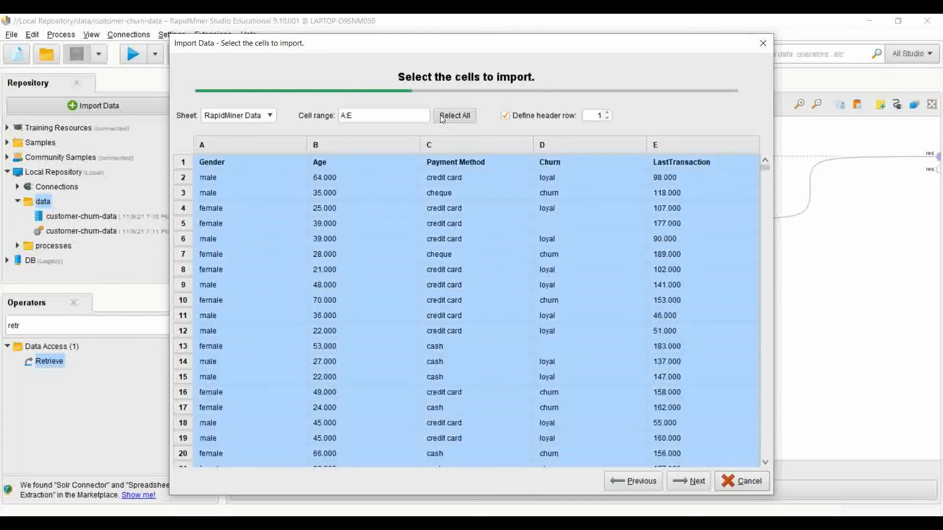
# Try the cell range A:C, set it back to A:E, and cancel the import at the column formatting stage.
pyautogui.click(388, 119)
pyautogui.press('BackSpace')
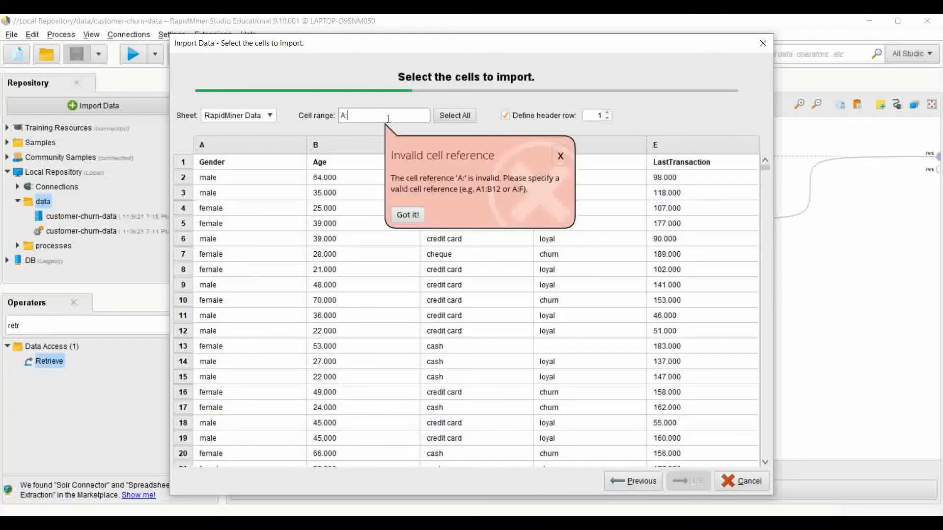
pyautogui.write('C')
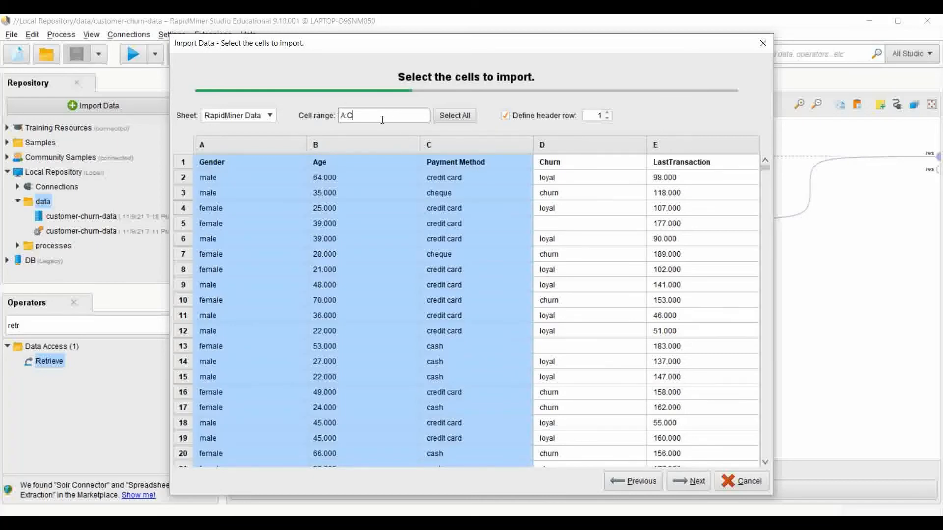
pyautogui.press('BackSpace')
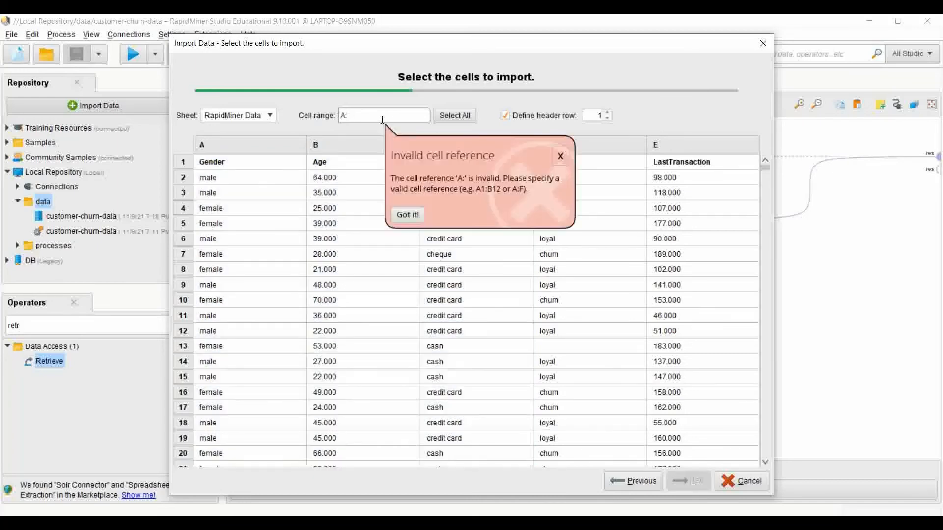
pyautogui.write('E')
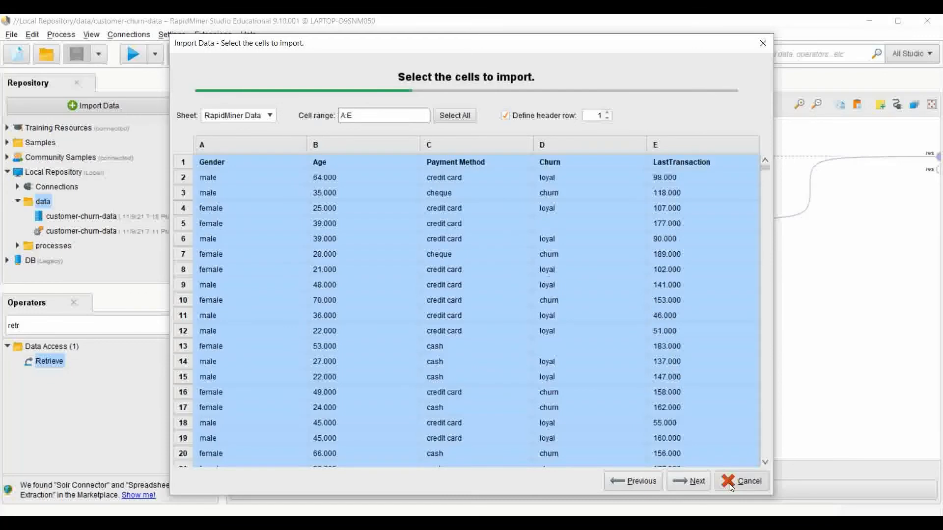
pyautogui.click(695, 476)
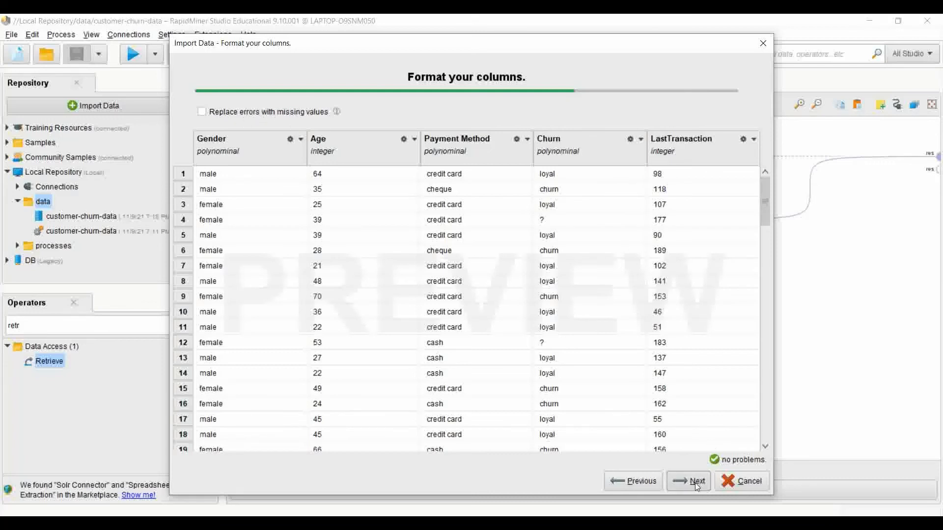
pyautogui.click(738, 483)
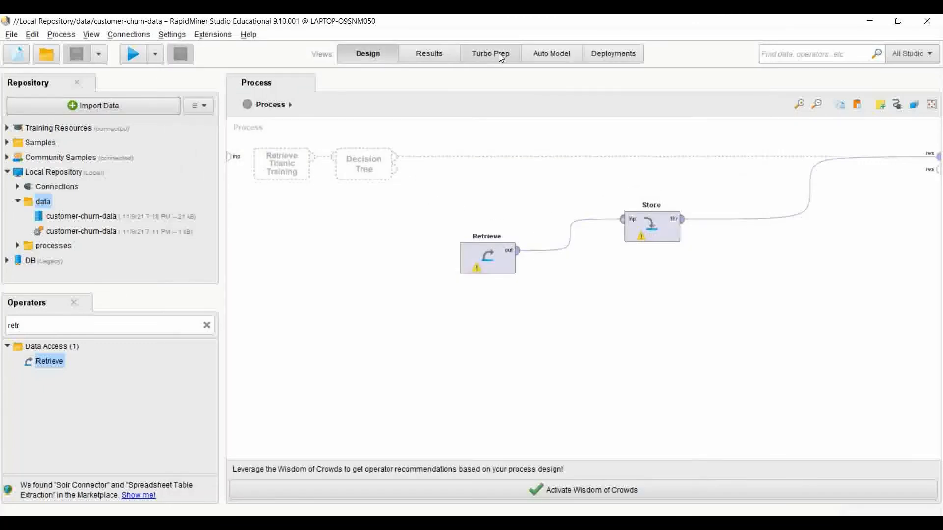
pyautogui.click(564, 55)
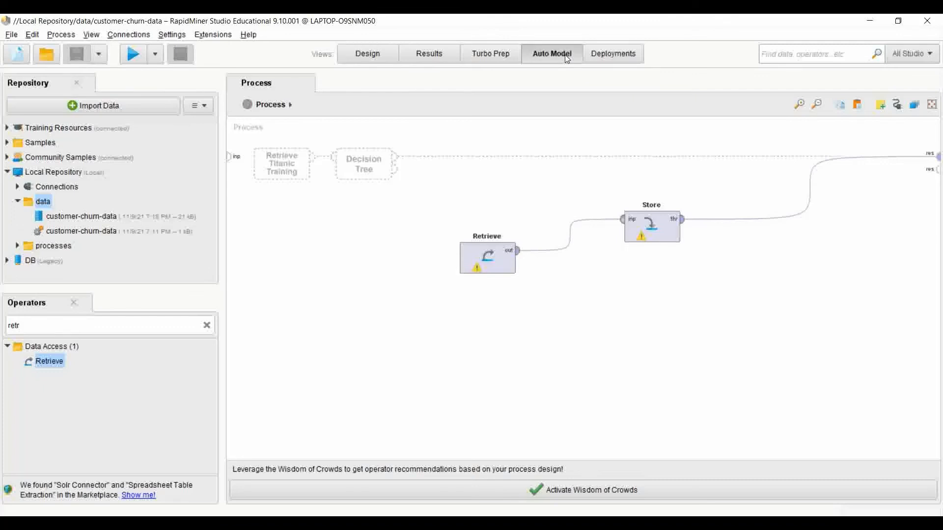
pyautogui.click(491, 53)
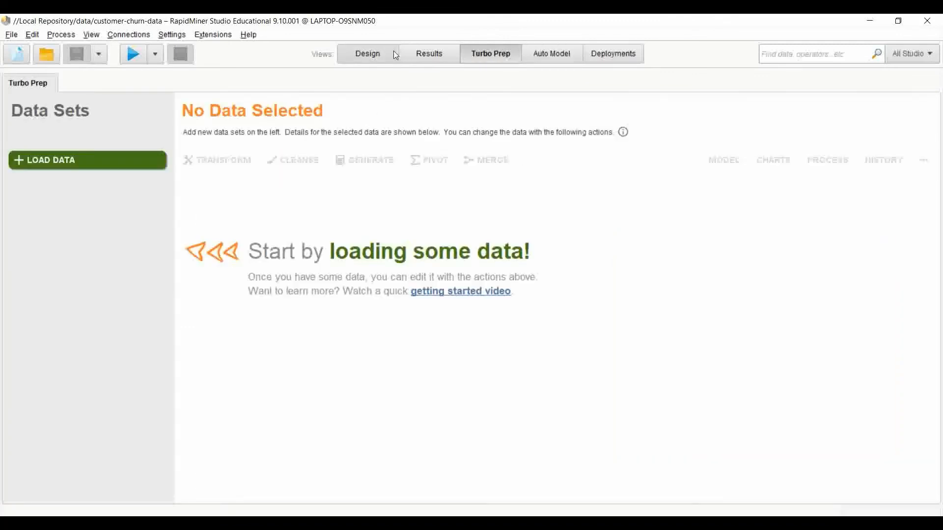
pyautogui.click(392, 52)
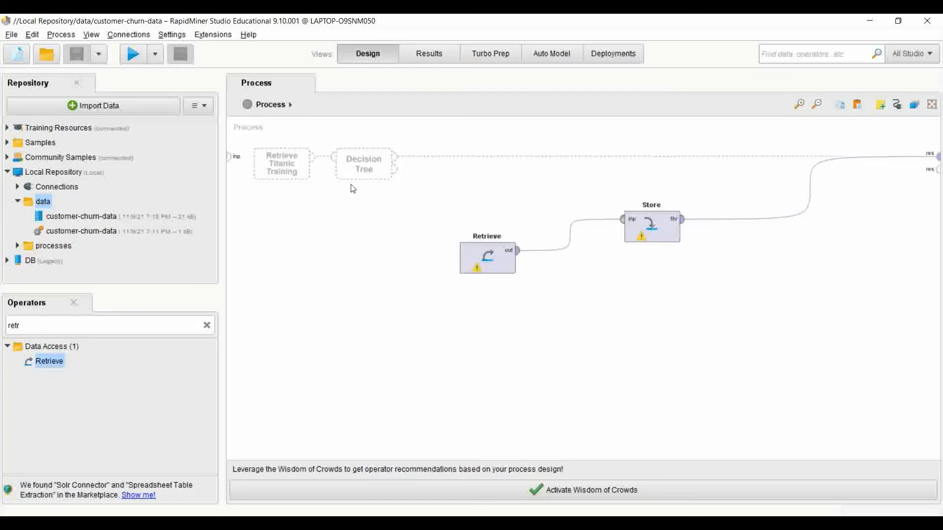
# Search the operators for "retr" and set the existing Retrieve operator's source to the customer-churn-data data set in the local repository.
pyautogui.click(172, 322)
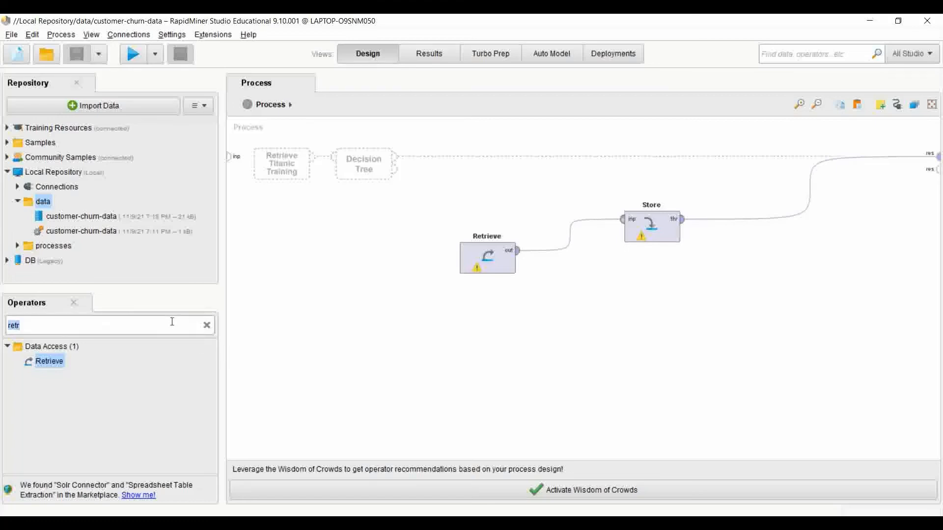
pyautogui.press('BackSpace')
pyautogui.write('re')
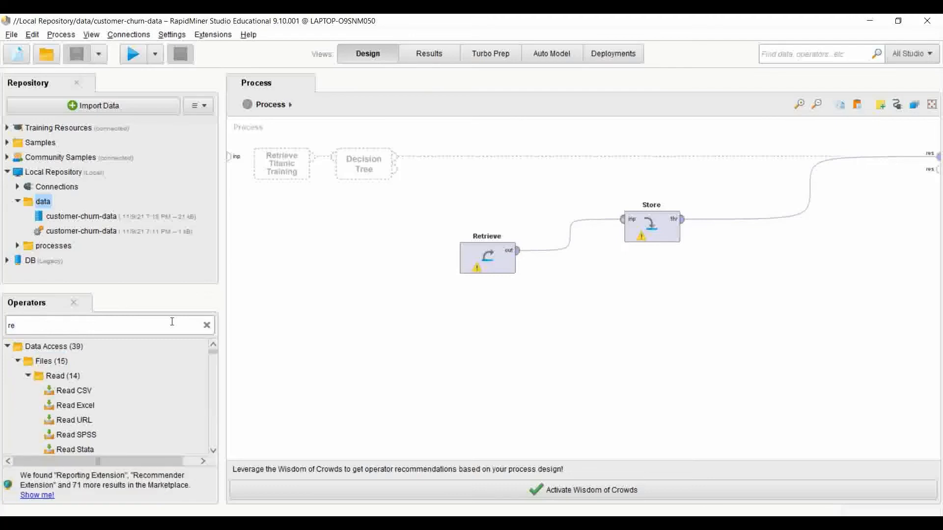
pyautogui.write('tr')
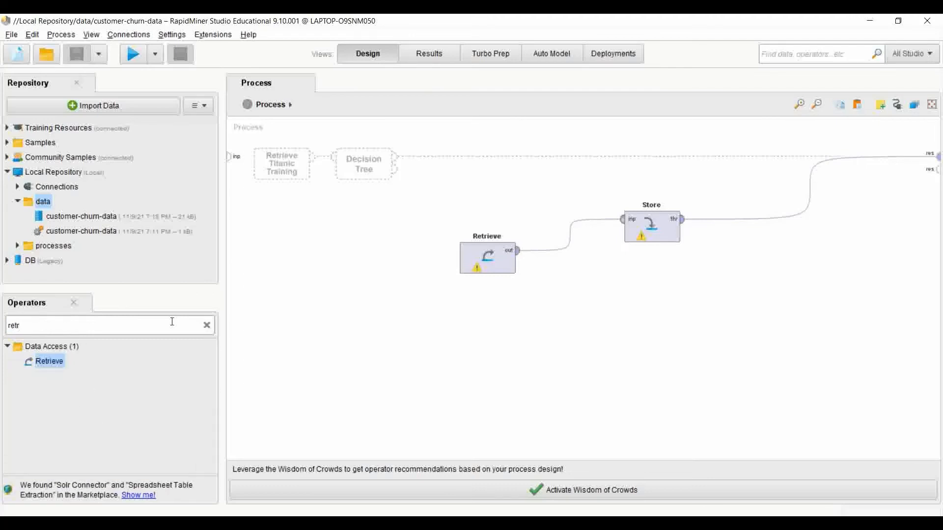
pyautogui.moveTo(32, 362); pyautogui.dragTo(31, 369)
pyautogui.click(500, 260)
pyautogui.doubleClick(500, 261)
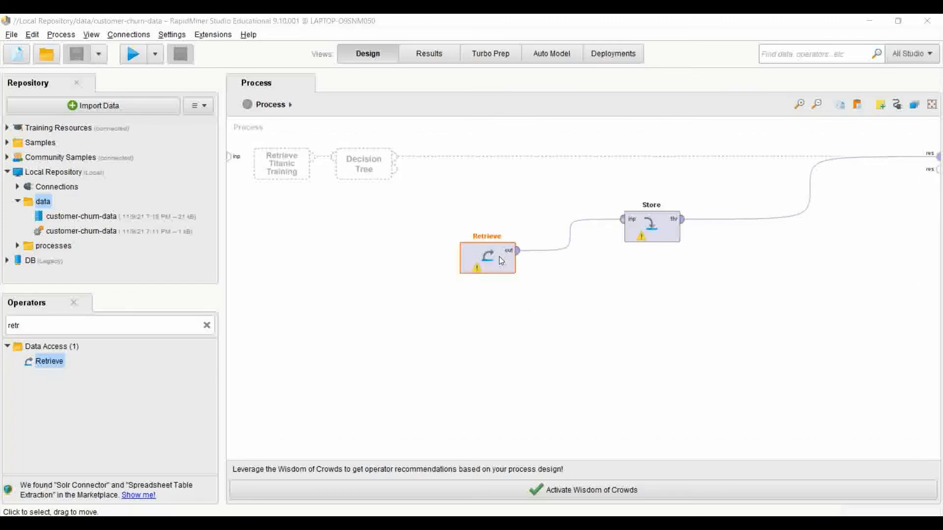
pyautogui.moveTo(370, 267)
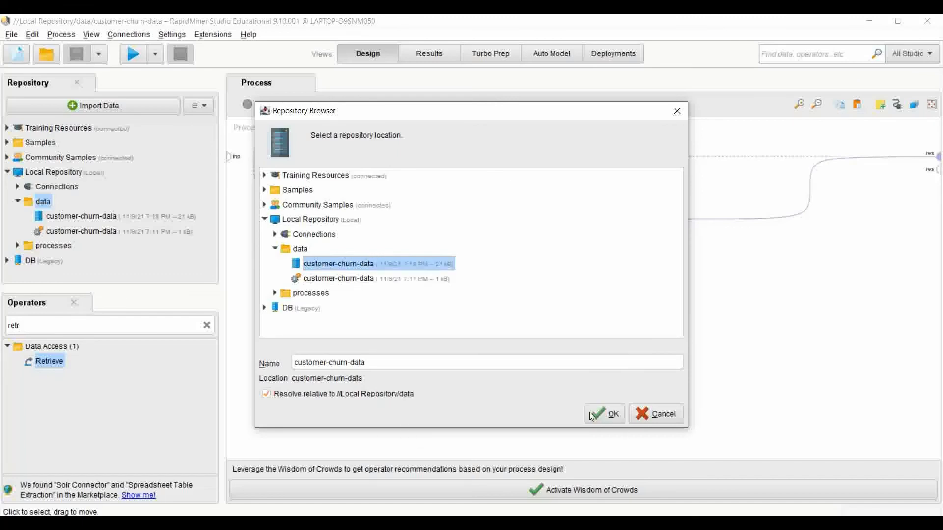
pyautogui.click(599, 412)
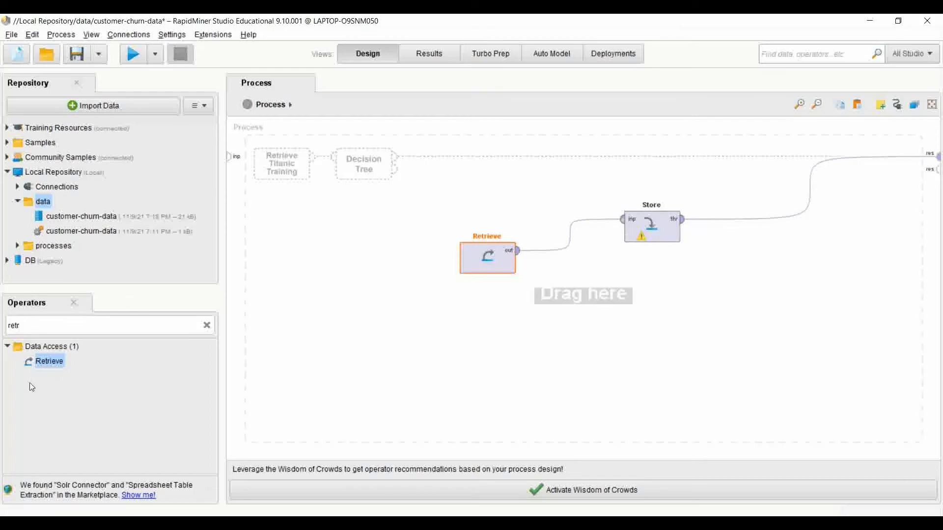
# Search the operators for "store" and select the existing Store operator in the process.
pyautogui.doubleClick(42, 322)
pyautogui.press('BackSpace')
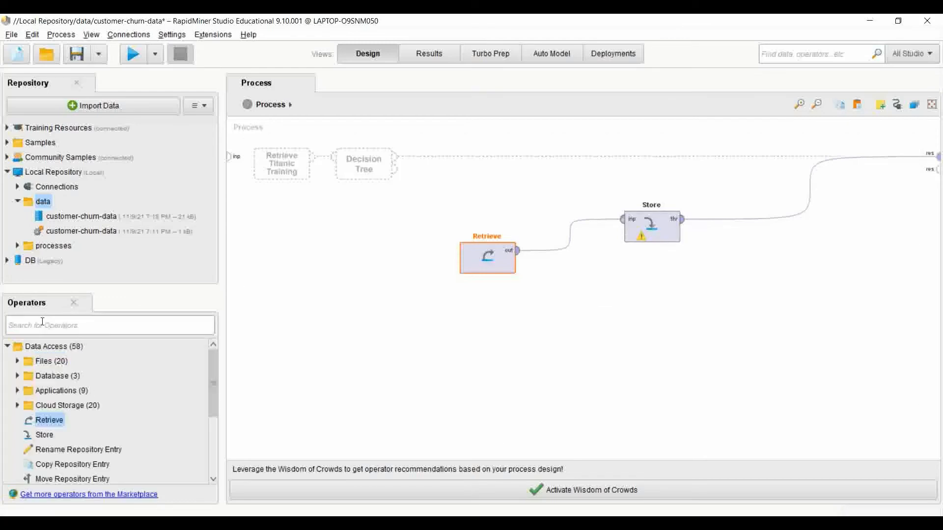
pyautogui.write('store')
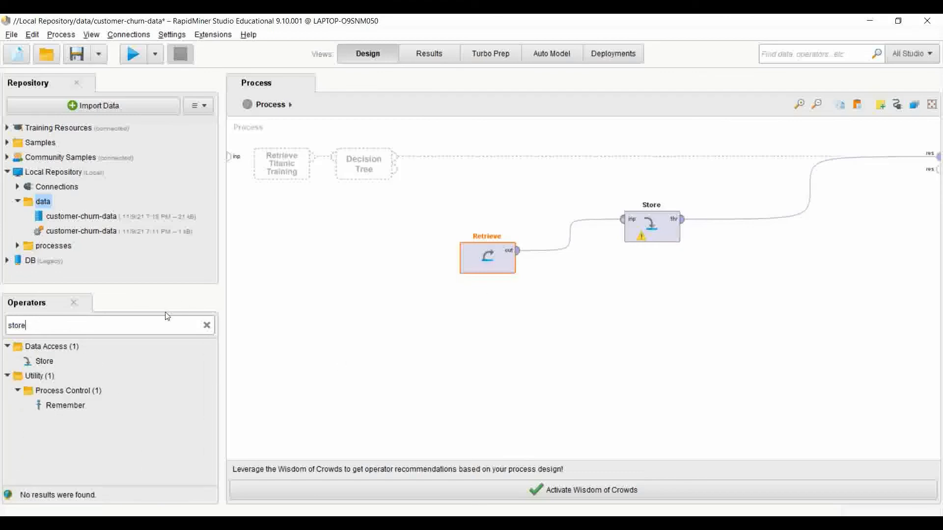
pyautogui.moveTo(40, 361); pyautogui.dragTo(37, 364)
pyautogui.click(656, 229)
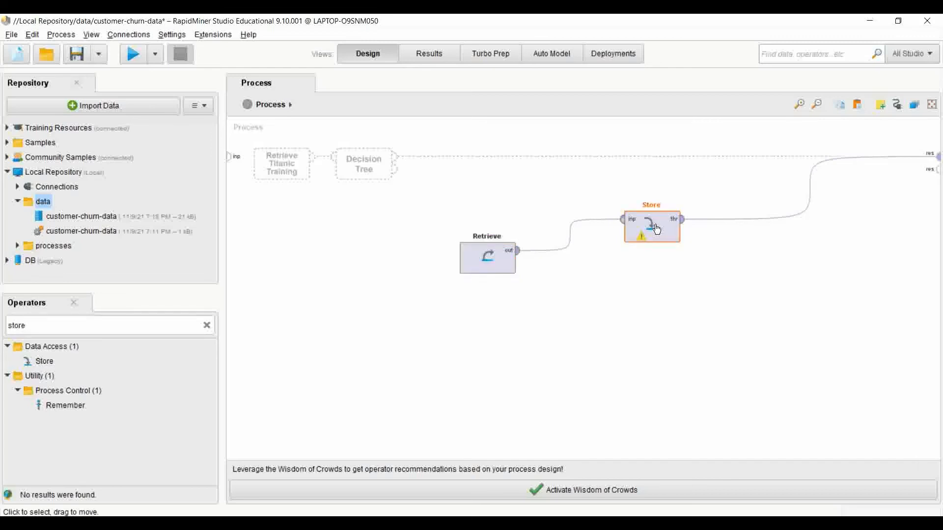
# Cut the Retrieve and Store operators out of the process.
pyautogui.rightClick(500, 253)
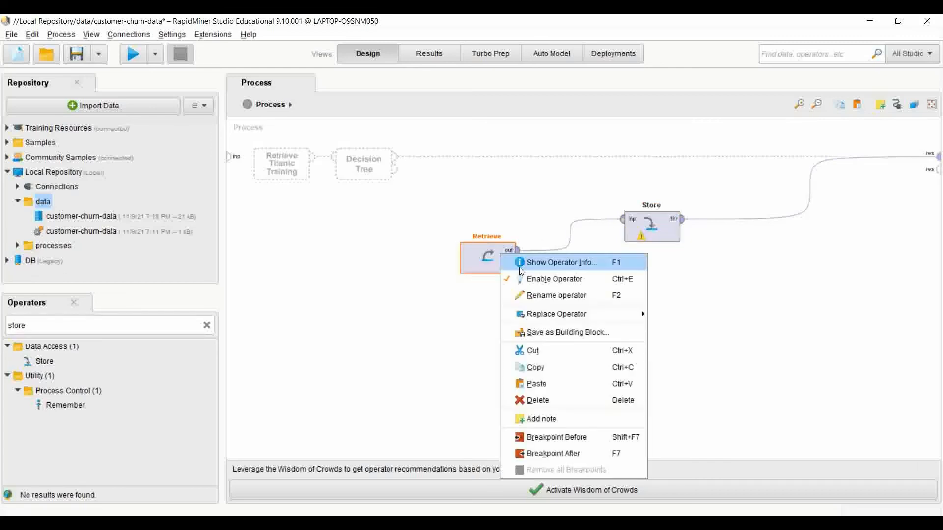
pyautogui.click(544, 353)
pyautogui.rightClick(641, 219)
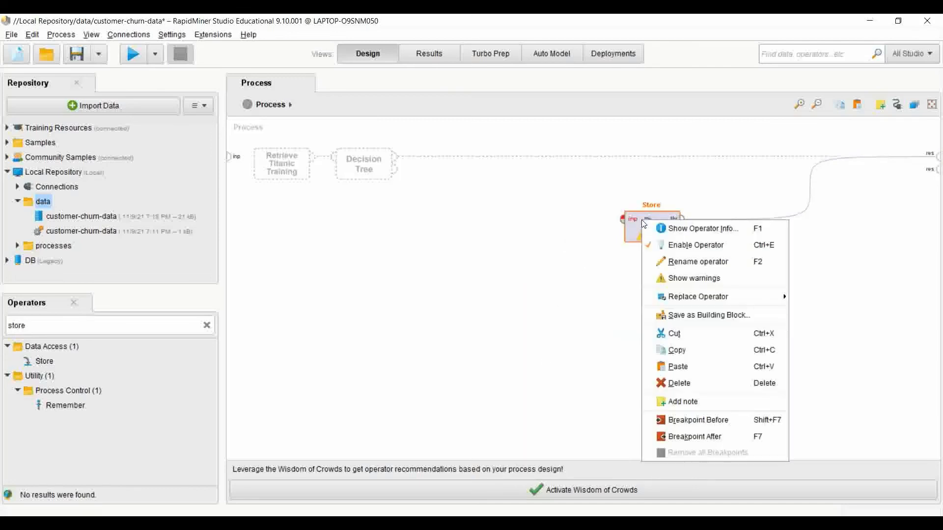
pyautogui.click(683, 333)
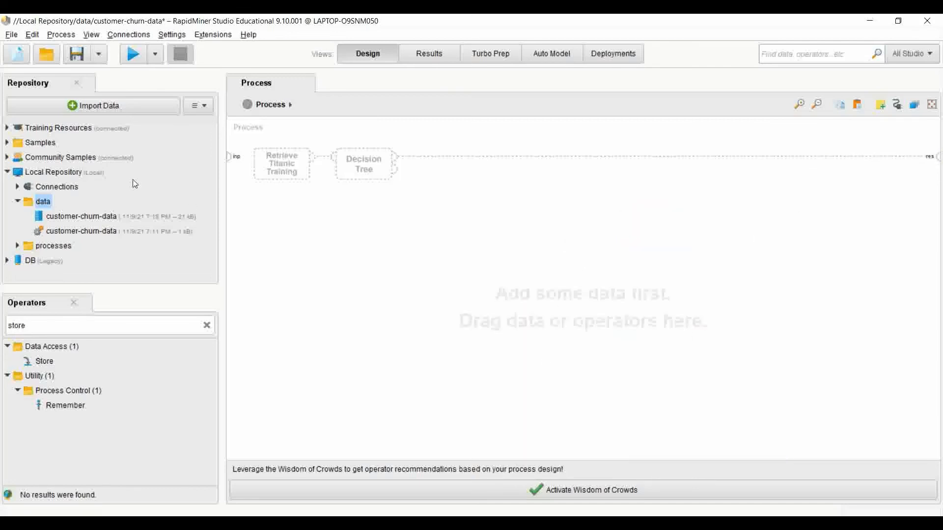
# Search the operators for "retrive" and add a Retrieve operator near the middle of the empty process.
pyautogui.doubleClick(49, 323)
pyautogui.press('BackSpace')
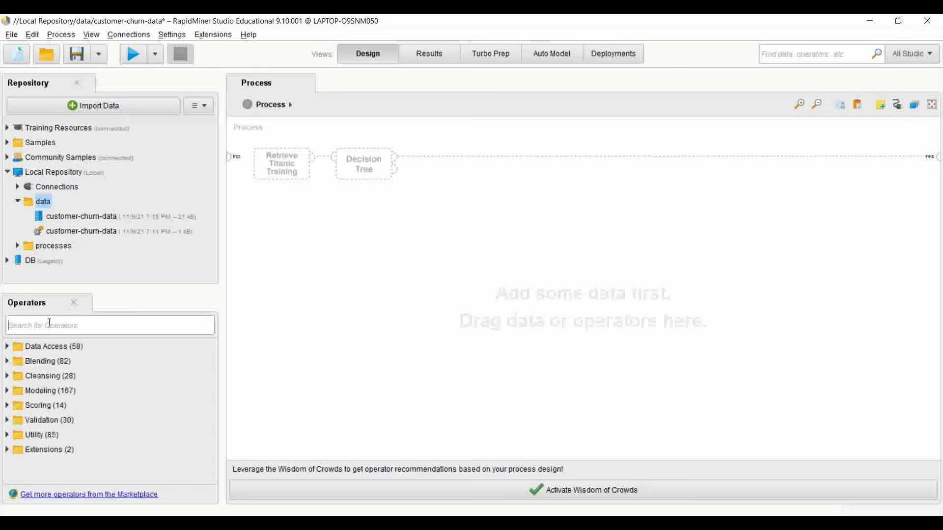
pyautogui.write('retrive')
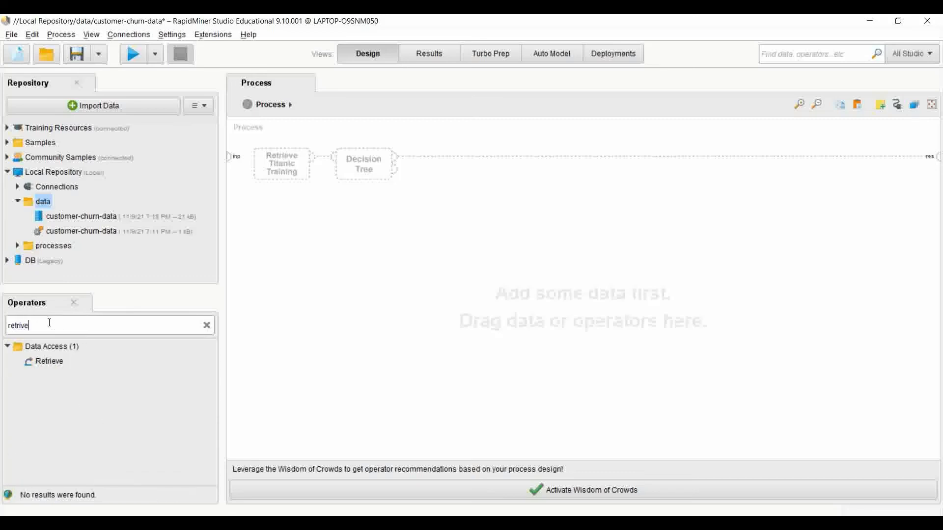
pyautogui.click(47, 361)
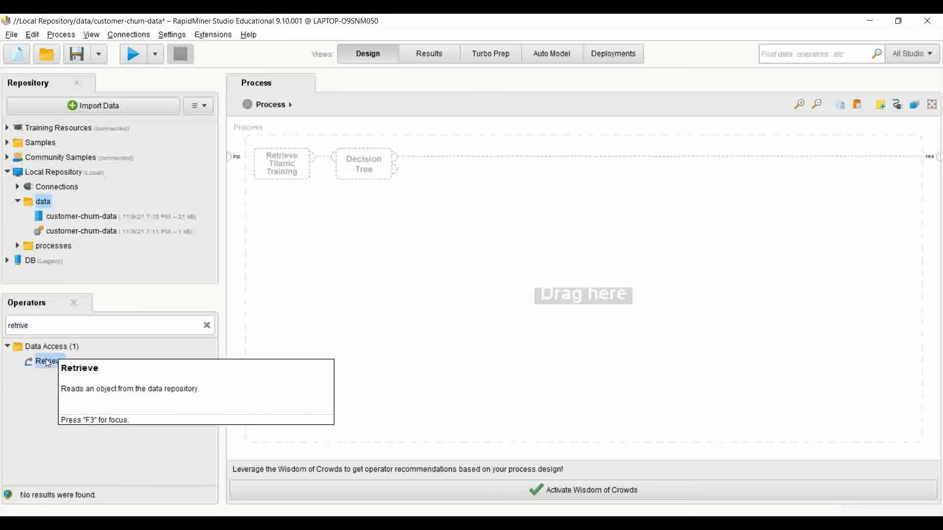
pyautogui.moveTo(47, 361); pyautogui.dragTo(227, 354)
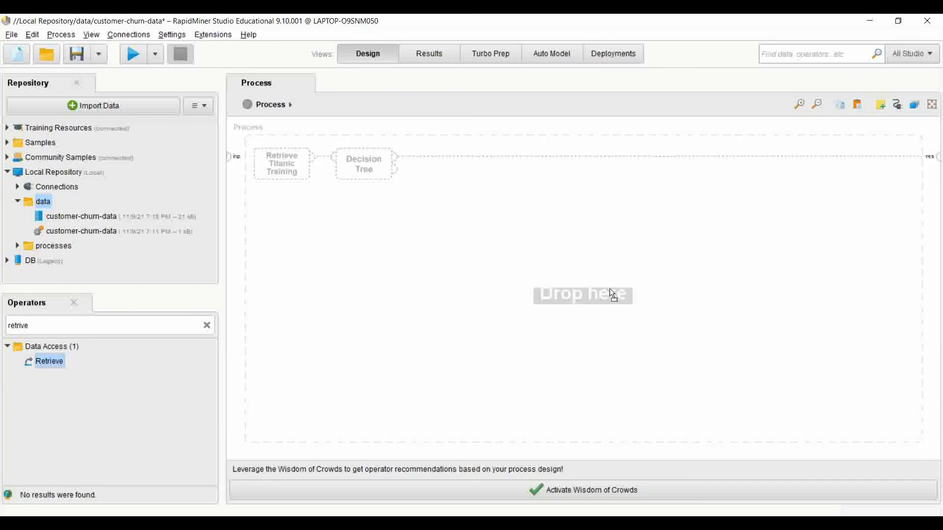
pyautogui.moveTo(611, 294); pyautogui.dragTo(564, 286)
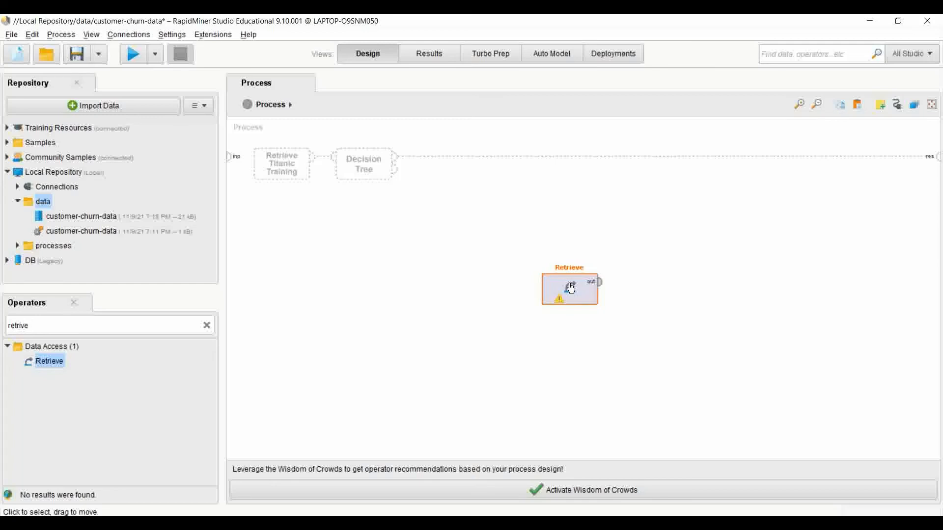
# Set the new Retrieve operator's source to the customer-churn-data data set in the local repository's data folder.
pyautogui.doubleClick(571, 289)
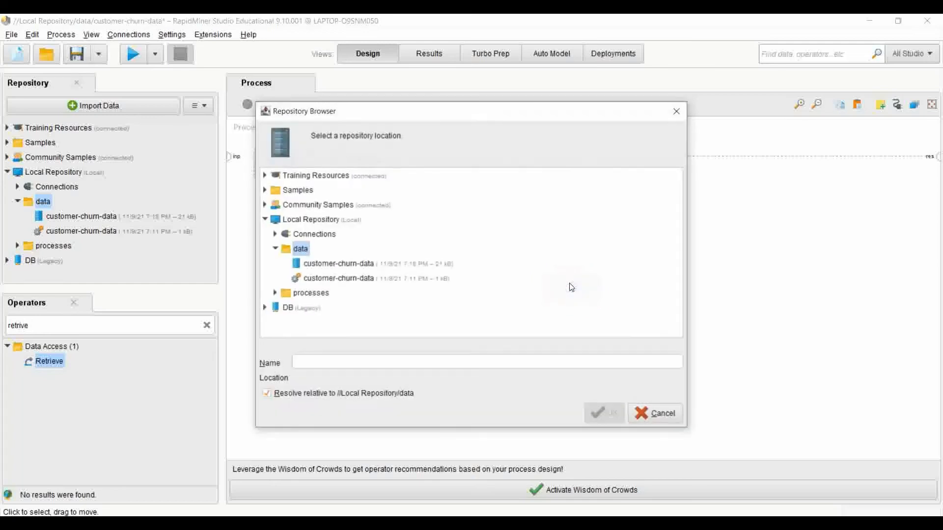
pyautogui.click(319, 264)
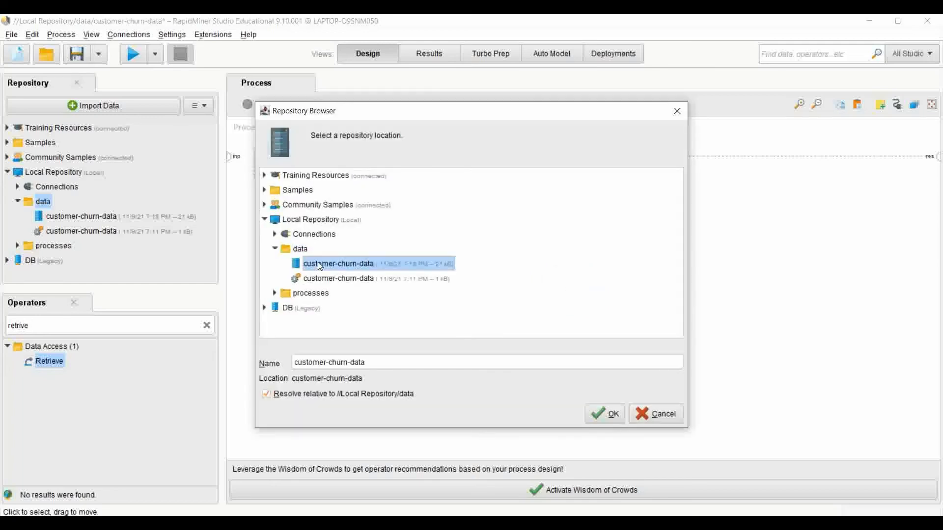
pyautogui.click(595, 413)
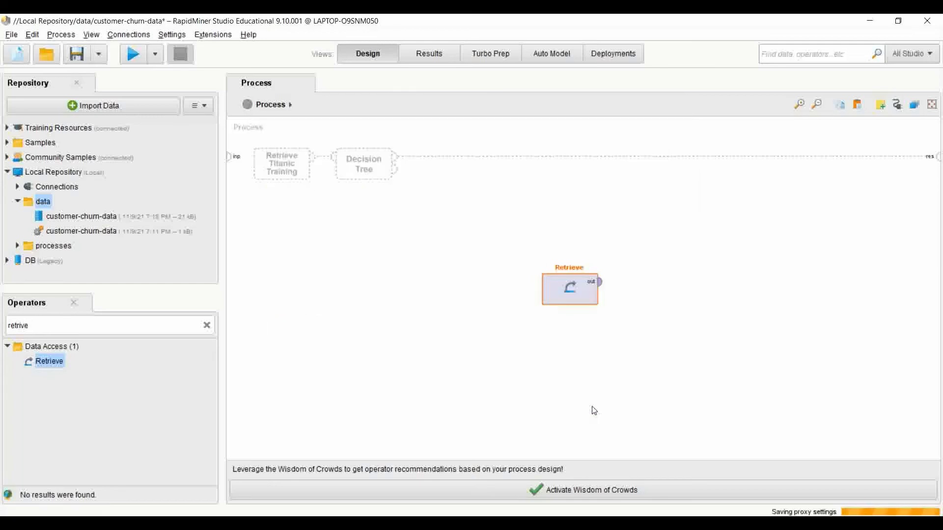
# Connect the Retrieve operator's output to the process result port and run the process to inspect the retrieved rows.
pyautogui.click(599, 282)
pyautogui.click(935, 157)
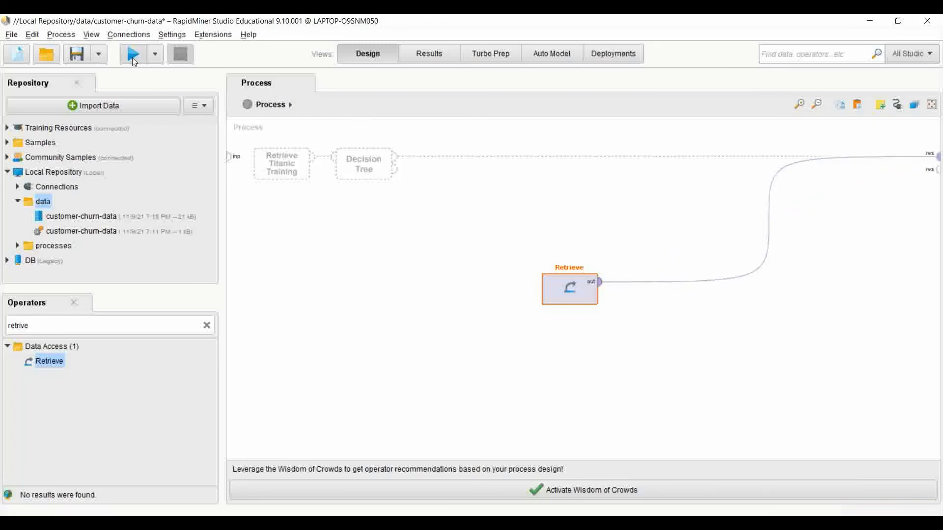
pyautogui.click(131, 53)
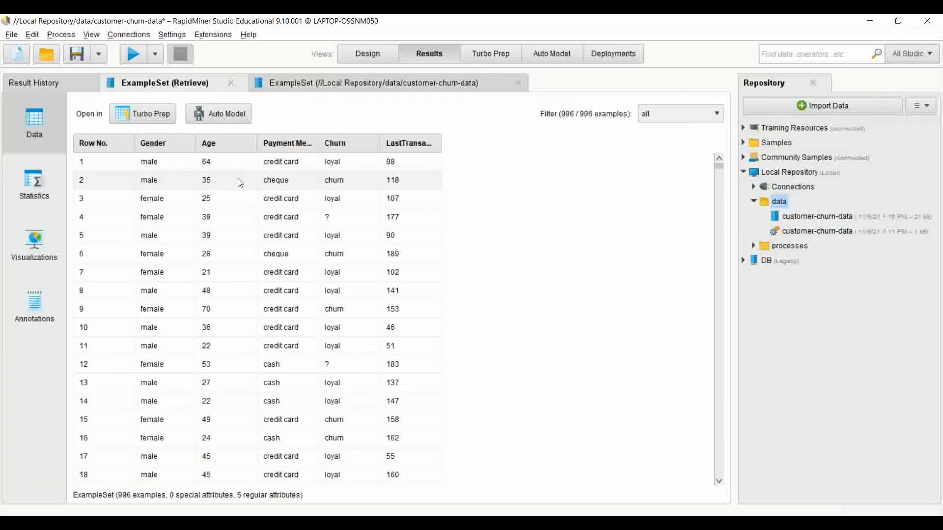
pyautogui.scroll(-5, 292, 351)
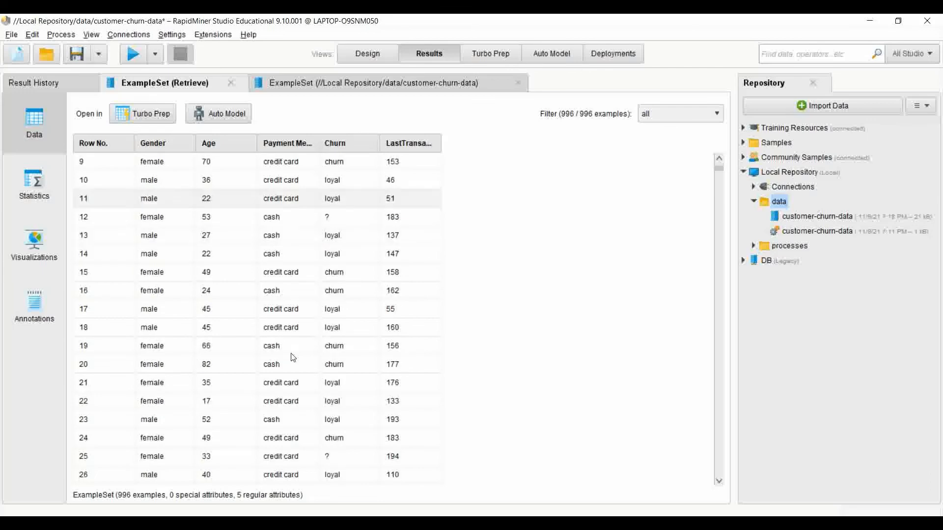
pyautogui.scroll(-3, 292, 357)
pyautogui.scroll(8, 292, 357)
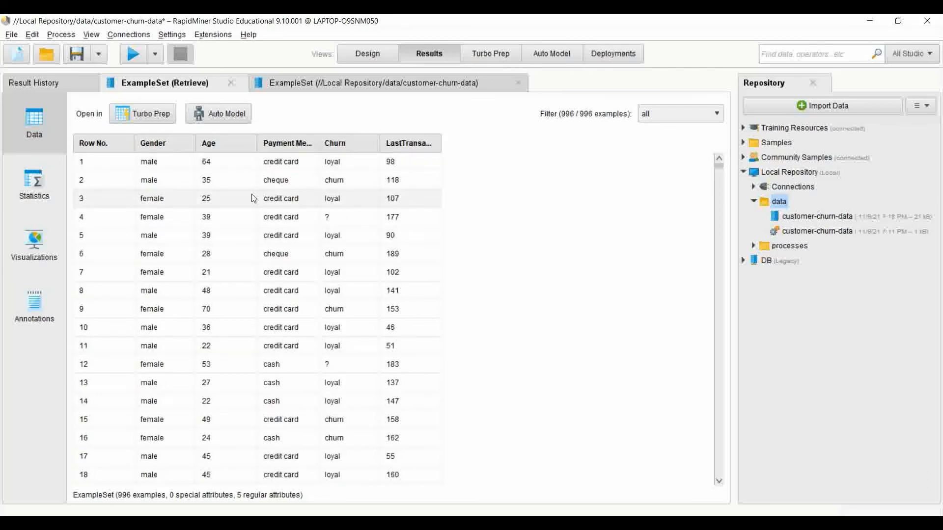
# Return to the process design, search the operators for "store" and insert a Store operator into the connection between Retrieve and the result port.
pyautogui.click(371, 48)
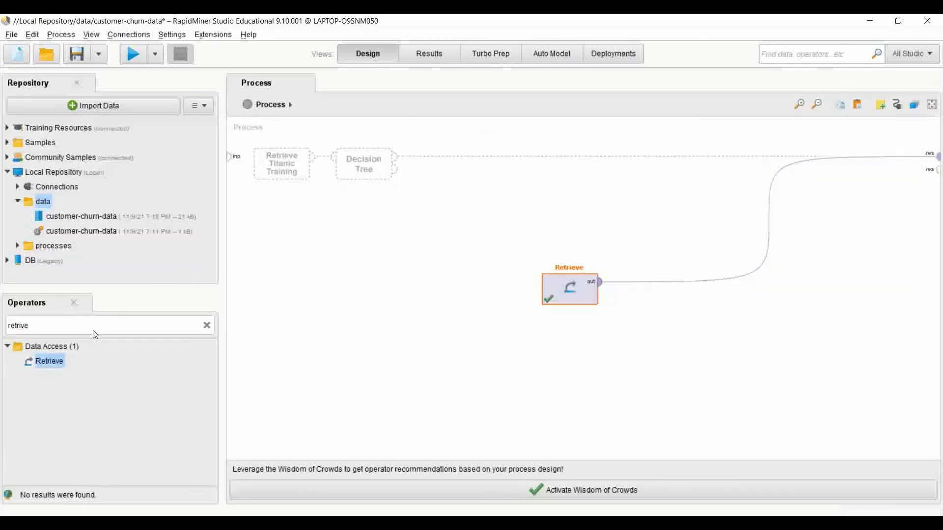
pyautogui.click(70, 323)
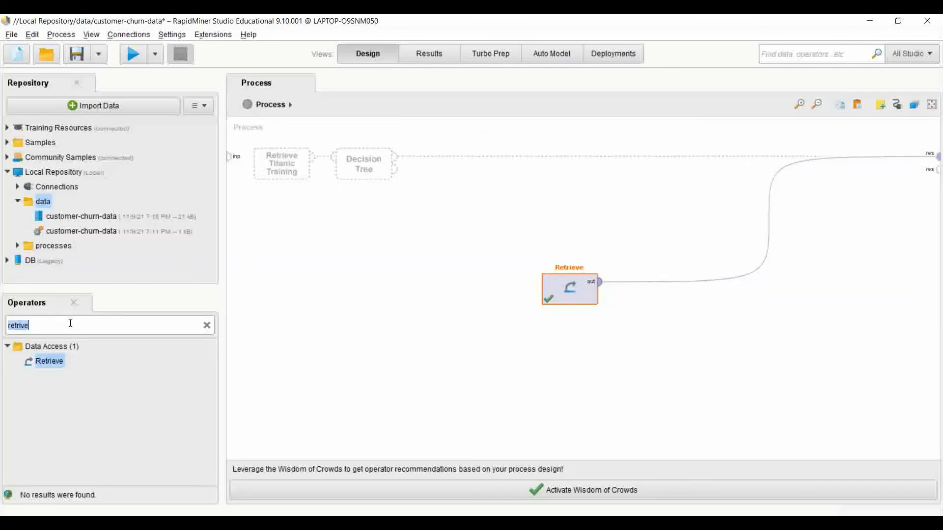
pyautogui.press('BackSpace')
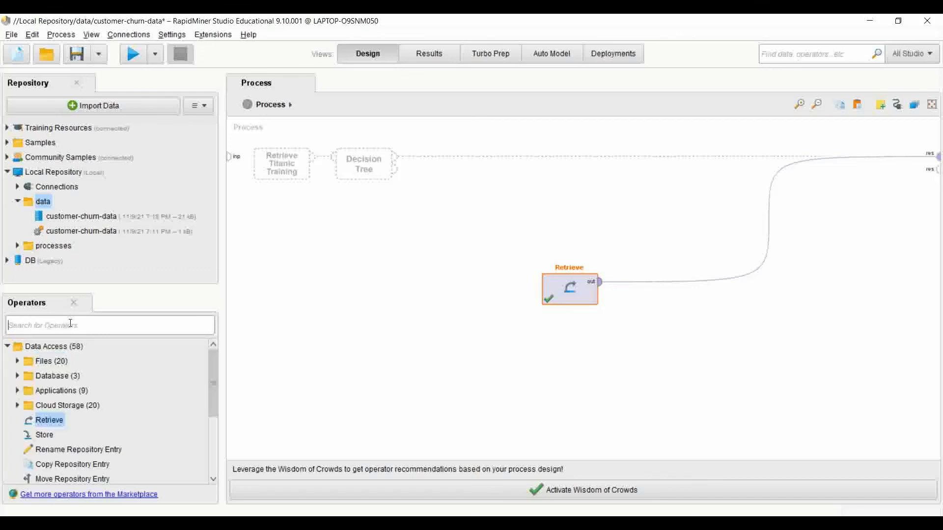
pyautogui.write('store')
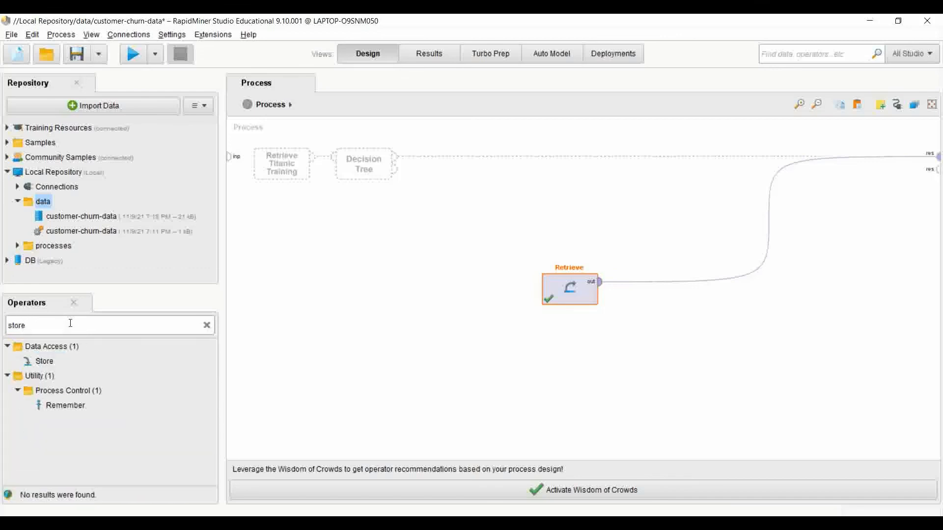
pyautogui.moveTo(44, 361); pyautogui.dragTo(386, 376)
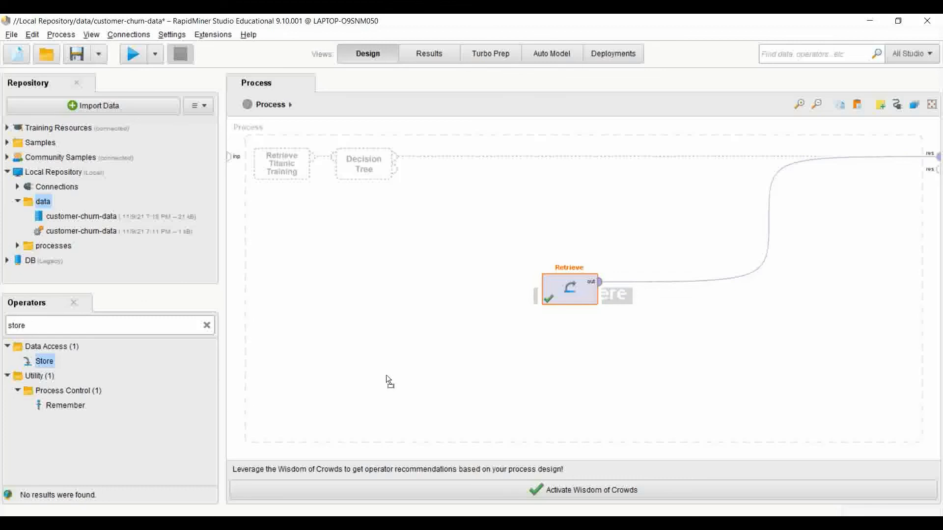
pyautogui.moveTo(544, 354); pyautogui.dragTo(747, 274)
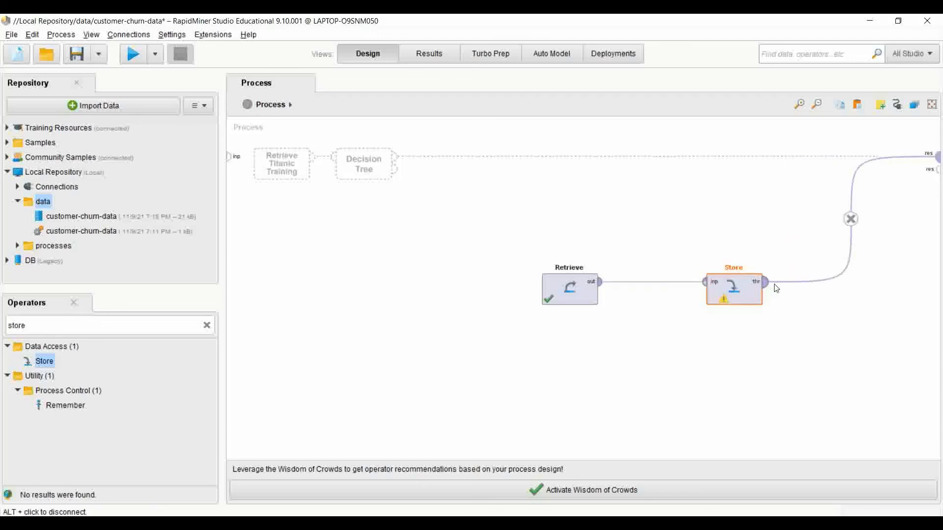
# Set the Store operator's repository location to the existing customer-churn-data data set and run the process.
pyautogui.doubleClick(744, 289)
pyautogui.click(369, 224)
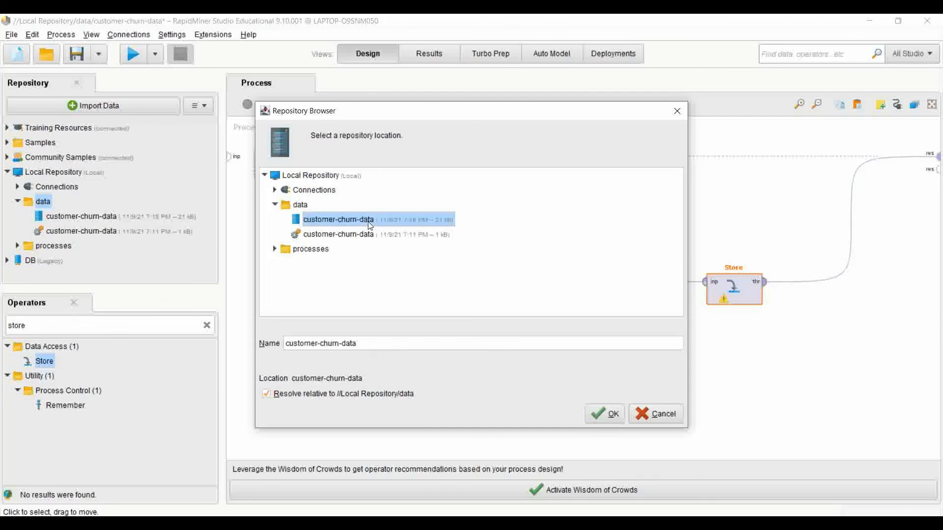
pyautogui.click(597, 407)
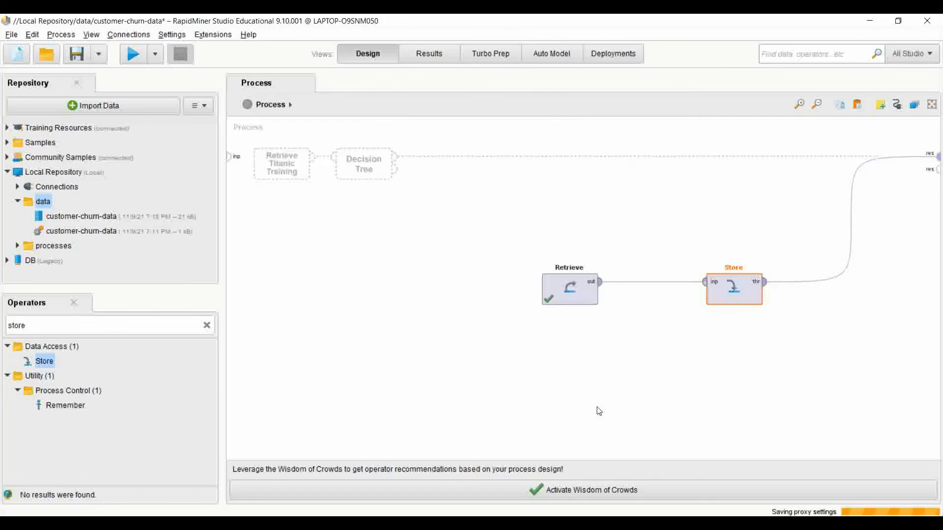
pyautogui.click(131, 61)
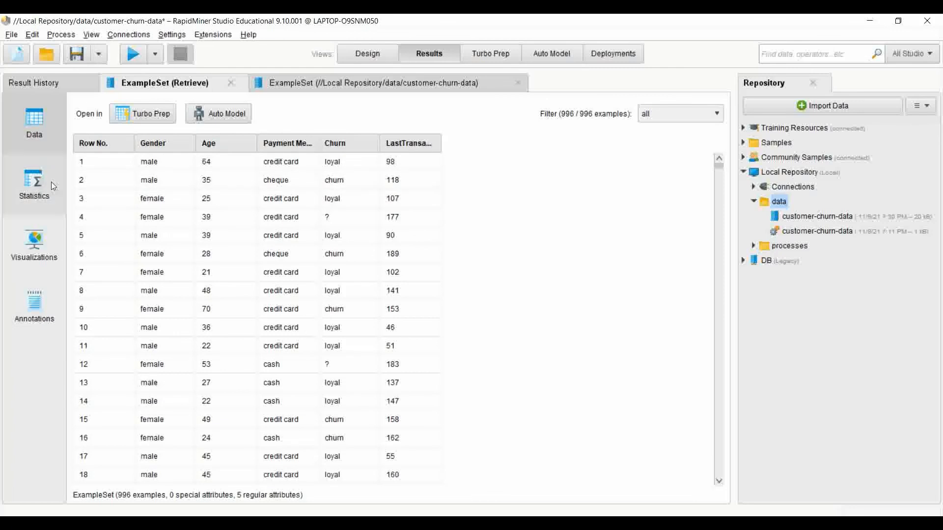
# Examine the result's attribute statistics and its default visualization, and view the available plot types without changing the plot.
pyautogui.click(37, 182)
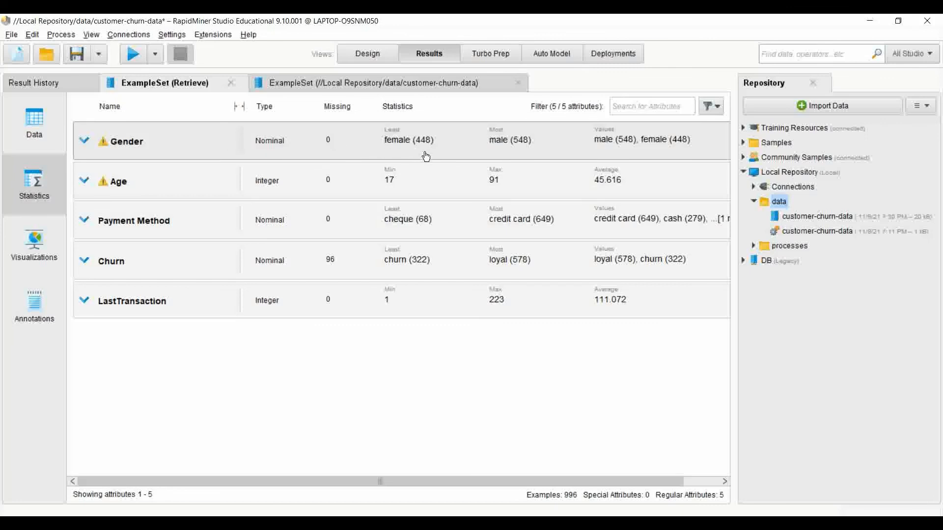
pyautogui.click(45, 254)
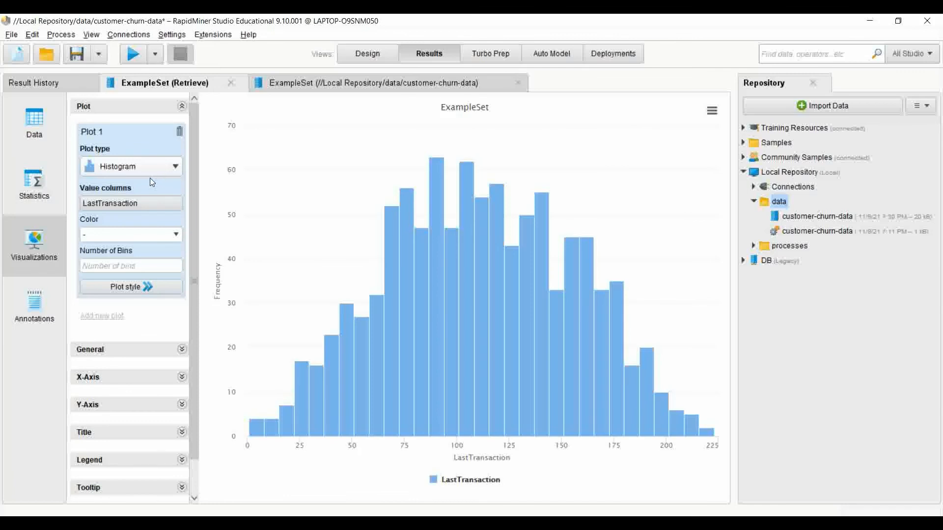
pyautogui.click(155, 167)
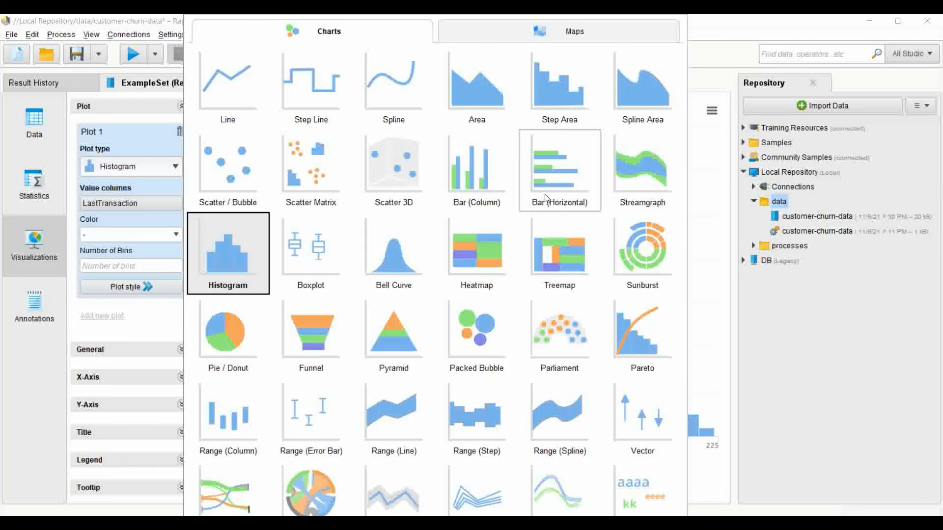
pyautogui.click(49, 348)
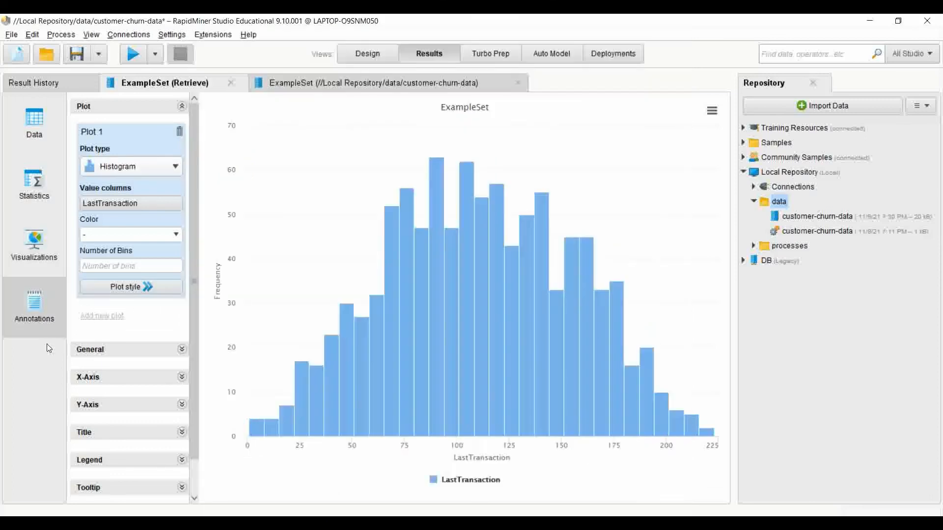